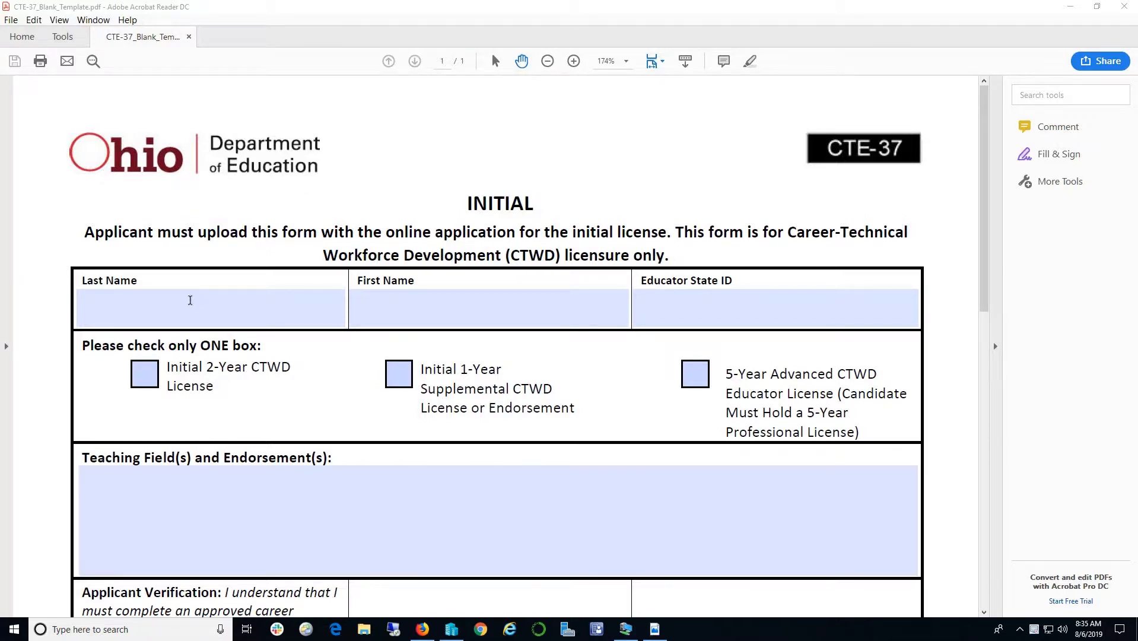
- Enter the applicant's last name and first name at the top of the CTE-37 form
{"action": "left_click", "coordinate": [277, 319]}
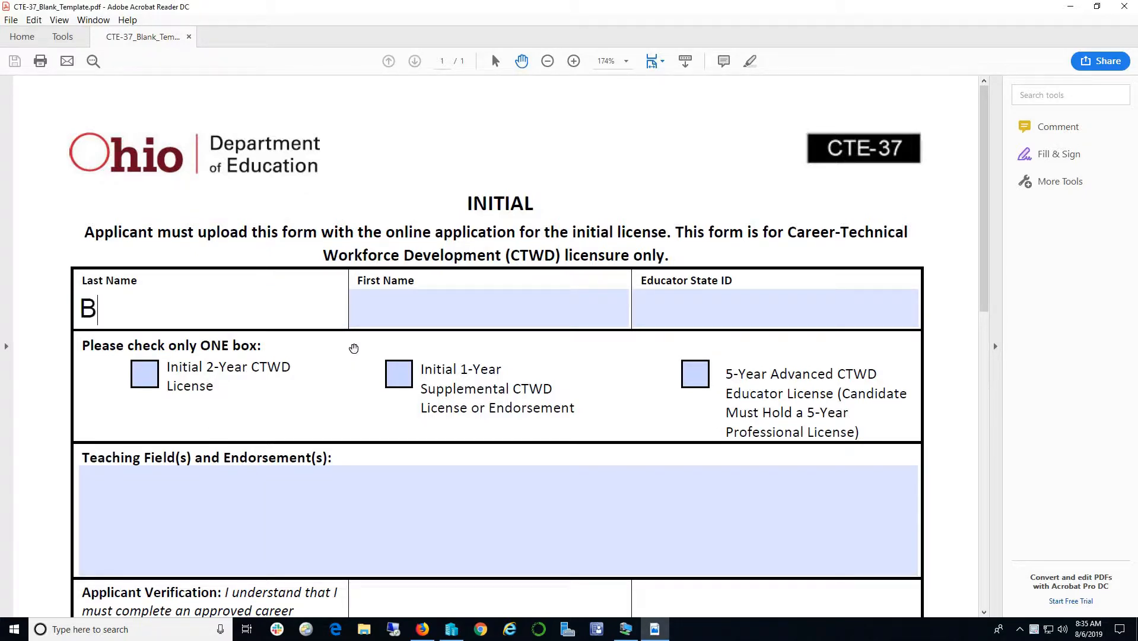
{"action": "left_click", "coordinate": [472, 305]}
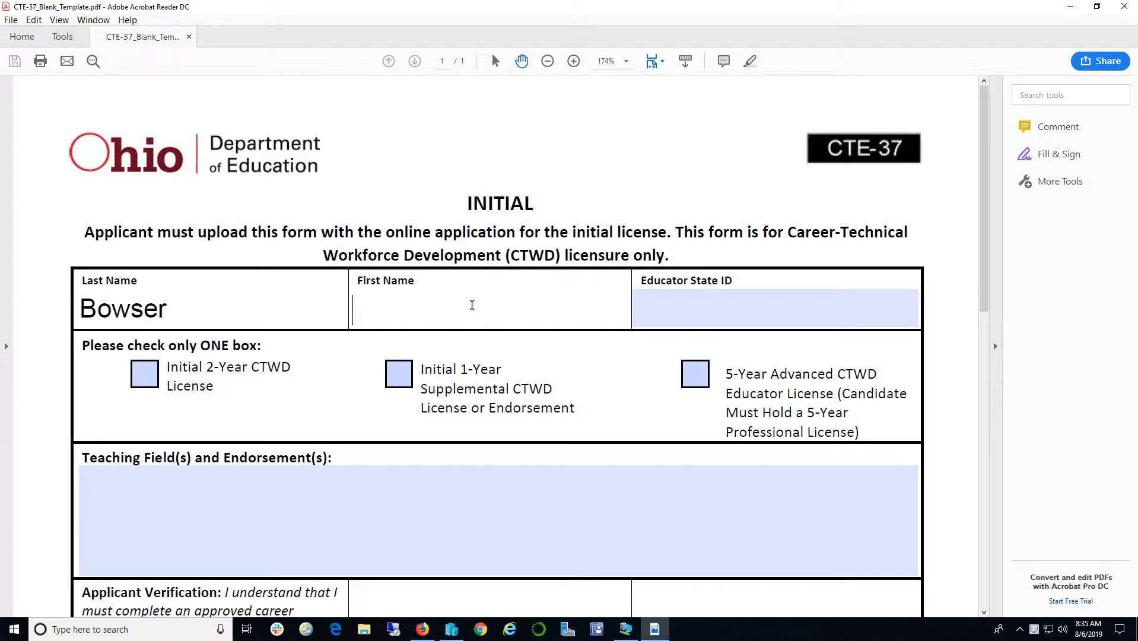
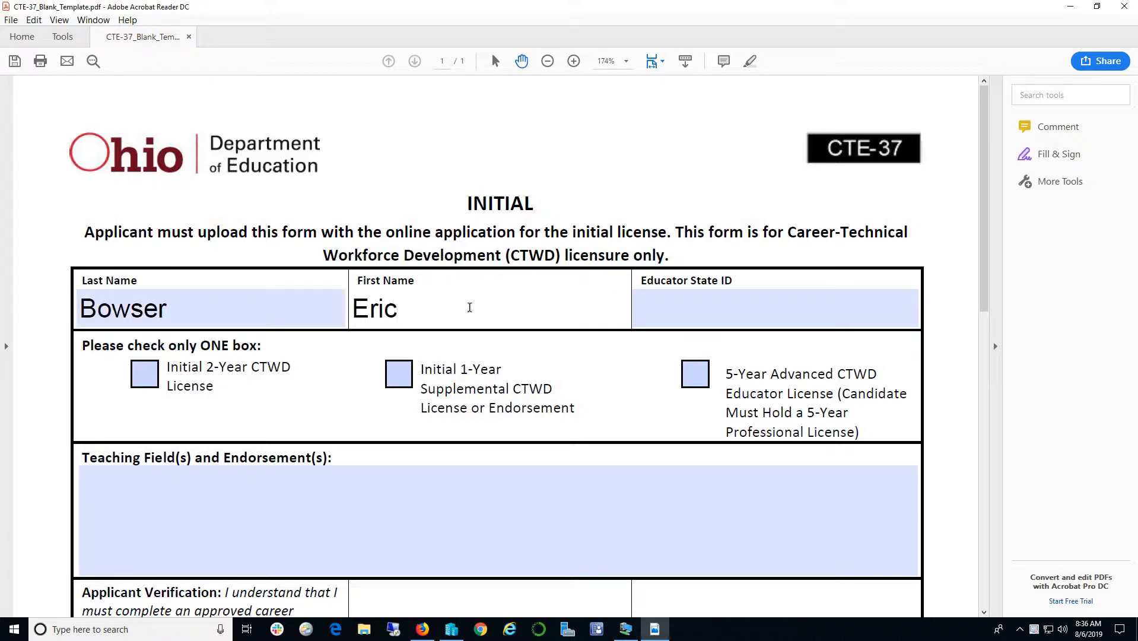
- Tick and clear the Initial 2-Year CTWD License and Initial 1-Year Supplemental checkboxes, leaving both unchecked
{"action": "left_click", "coordinate": [157, 379]}
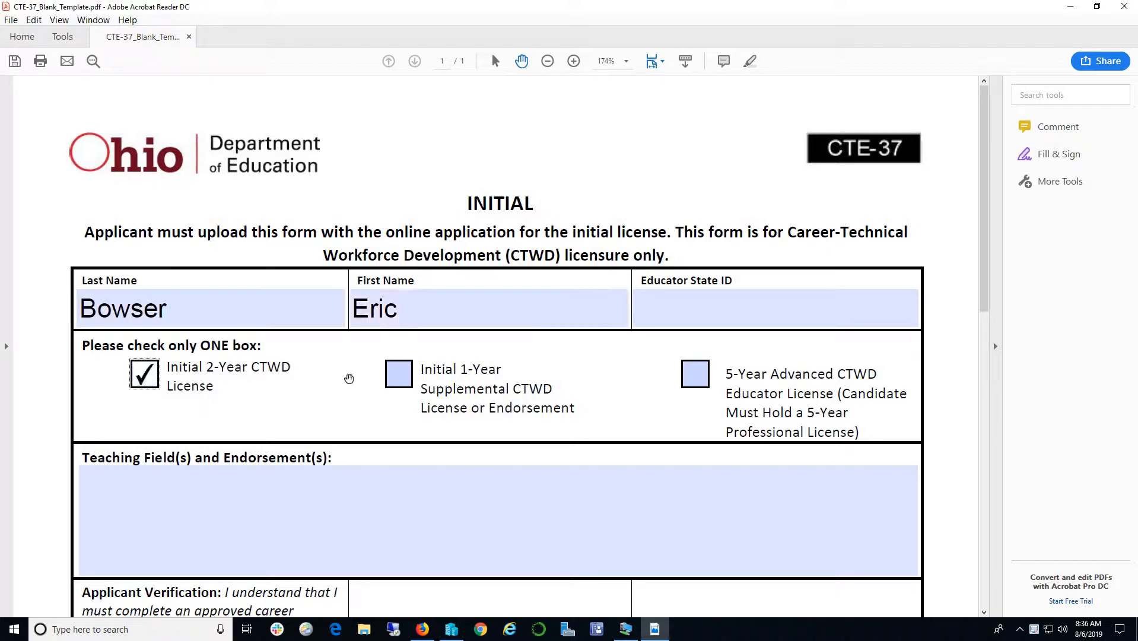
{"action": "left_click", "coordinate": [144, 375]}
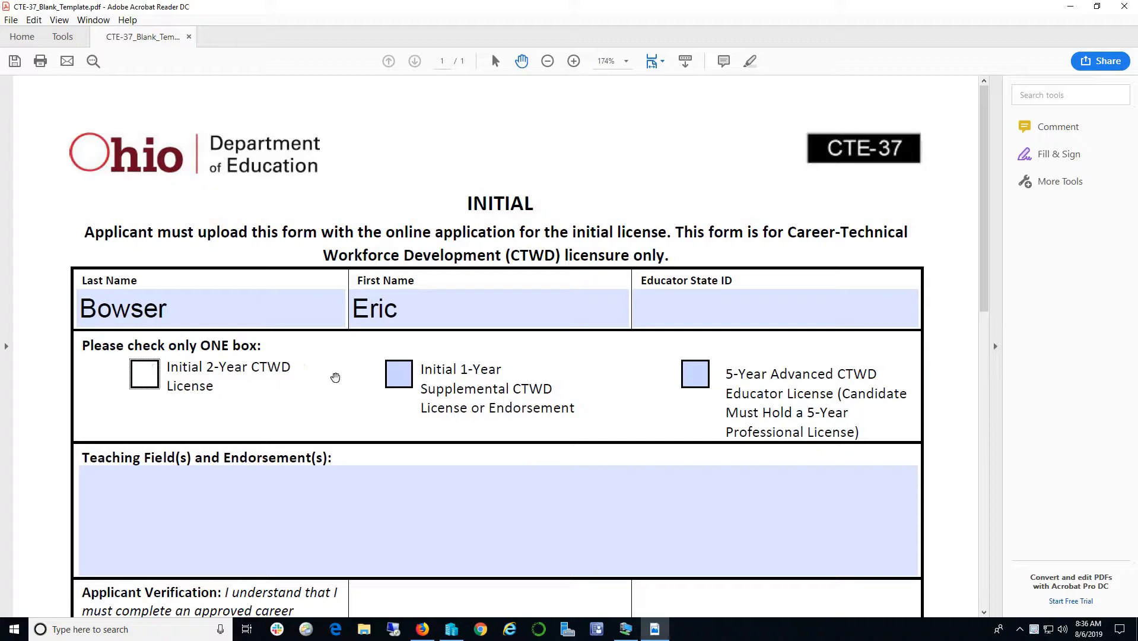
{"action": "left_click", "coordinate": [404, 383]}
{"action": "left_click", "coordinate": [403, 383]}
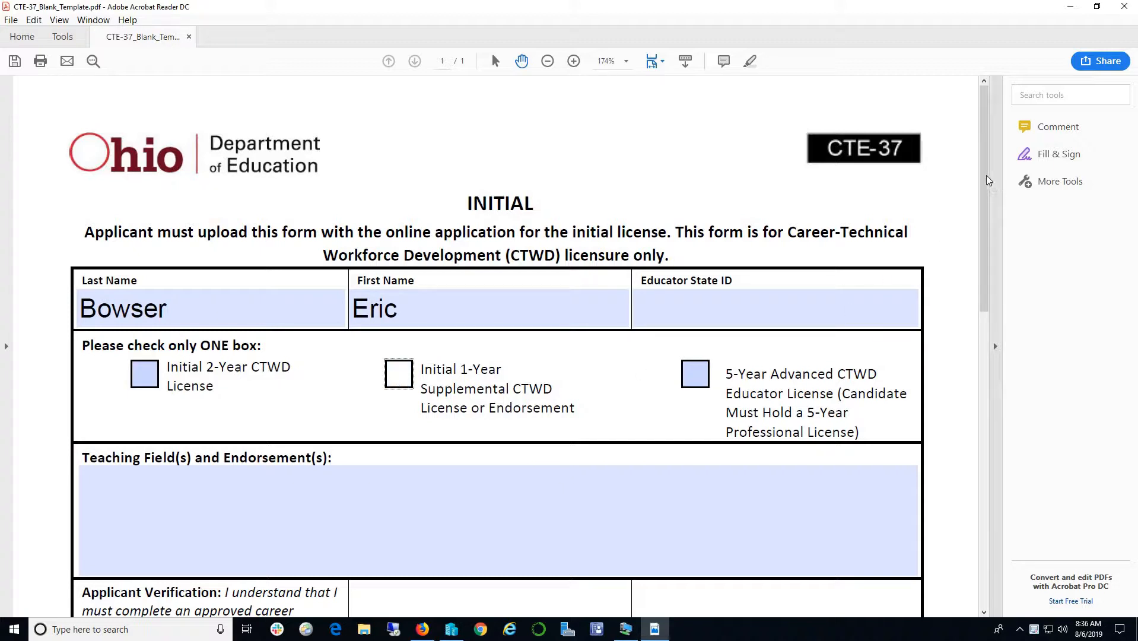
{"action": "left_click_drag", "start_coordinate": [983, 163], "coordinate": [976, 227]}
- Check the School District entry reads Upper Valley Career Center with IRN 062125
{"action": "left_click", "coordinate": [514, 331]}
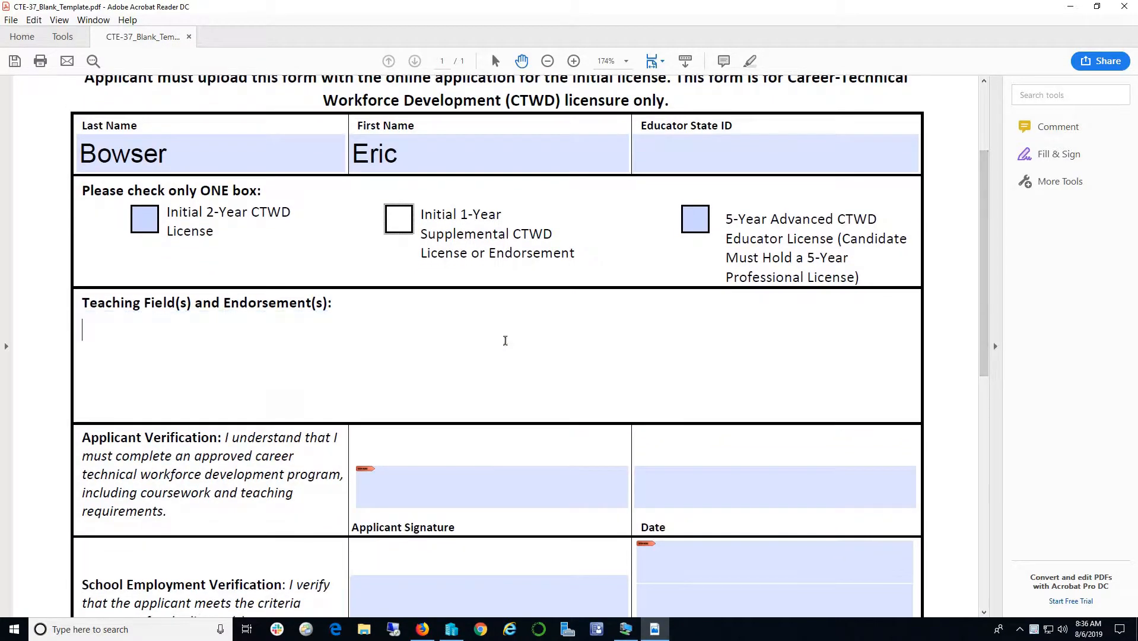
{"action": "left_click_drag", "start_coordinate": [981, 255], "coordinate": [973, 373]}
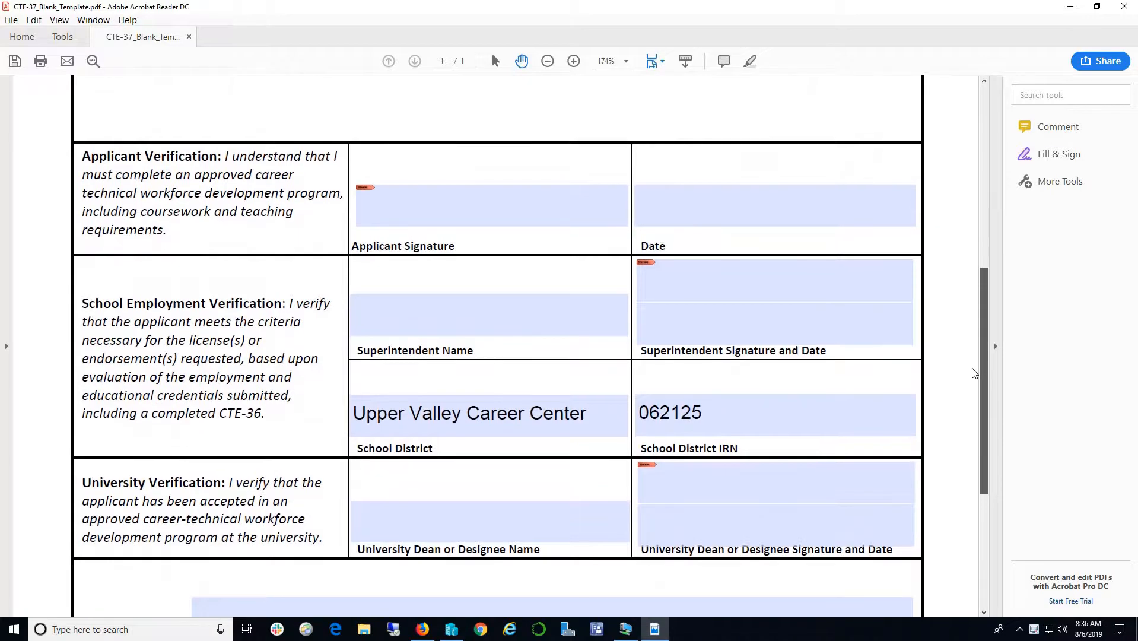
{"action": "left_click", "coordinate": [493, 415]}
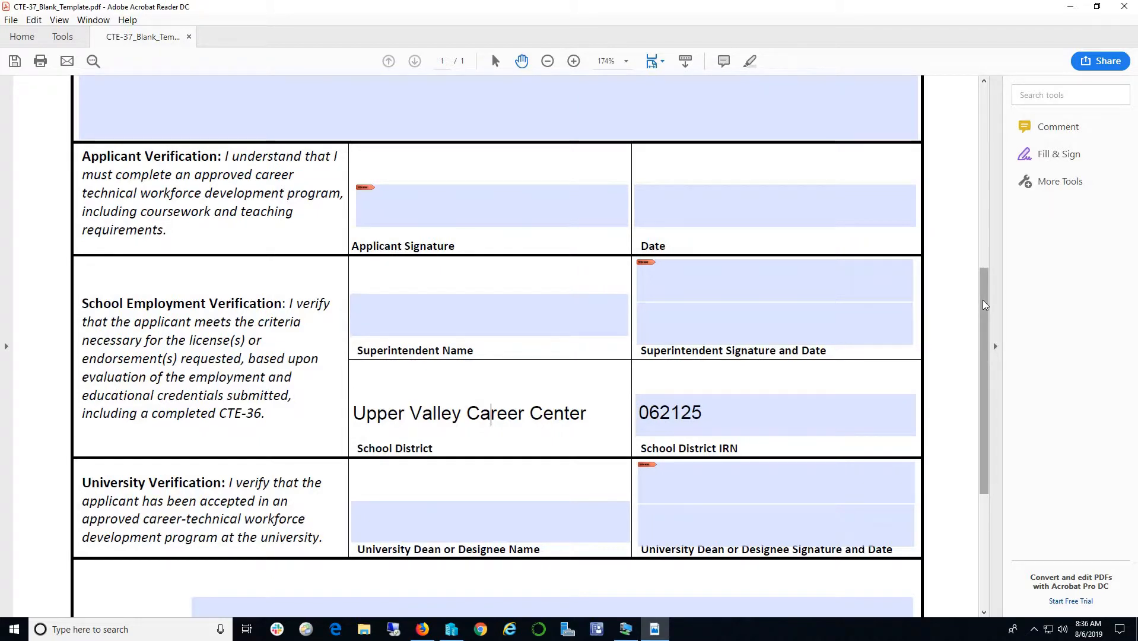
- Start signing the Applicant Signature field, triggering the Digital ID Configuration Required prompt
{"action": "left_click_drag", "start_coordinate": [982, 300], "coordinate": [980, 293]}
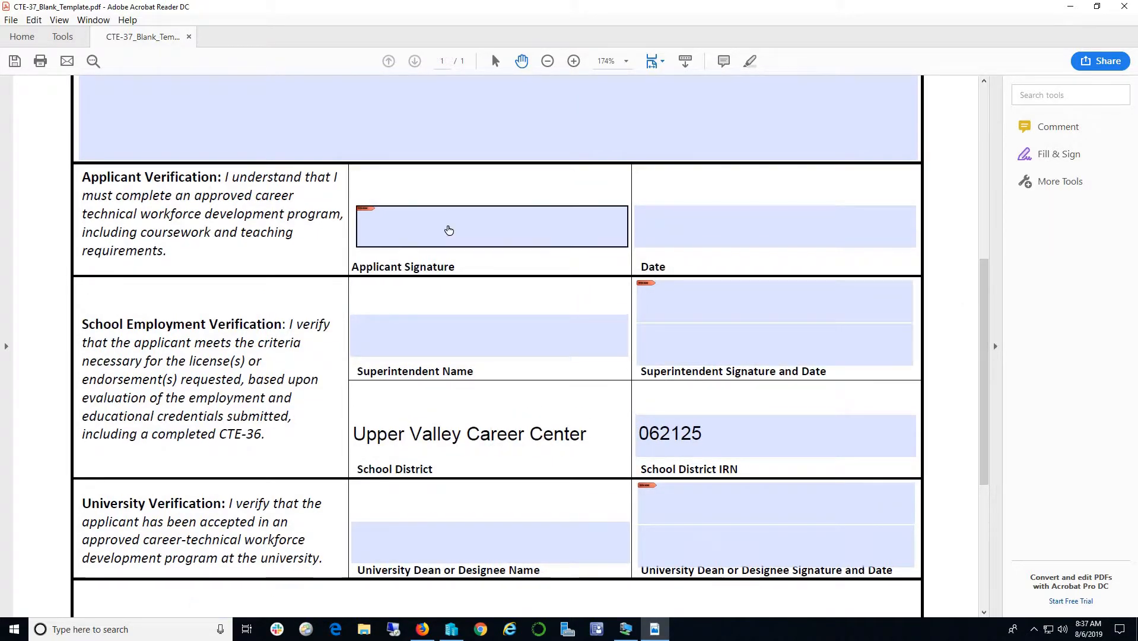
{"action": "left_click", "coordinate": [448, 230]}
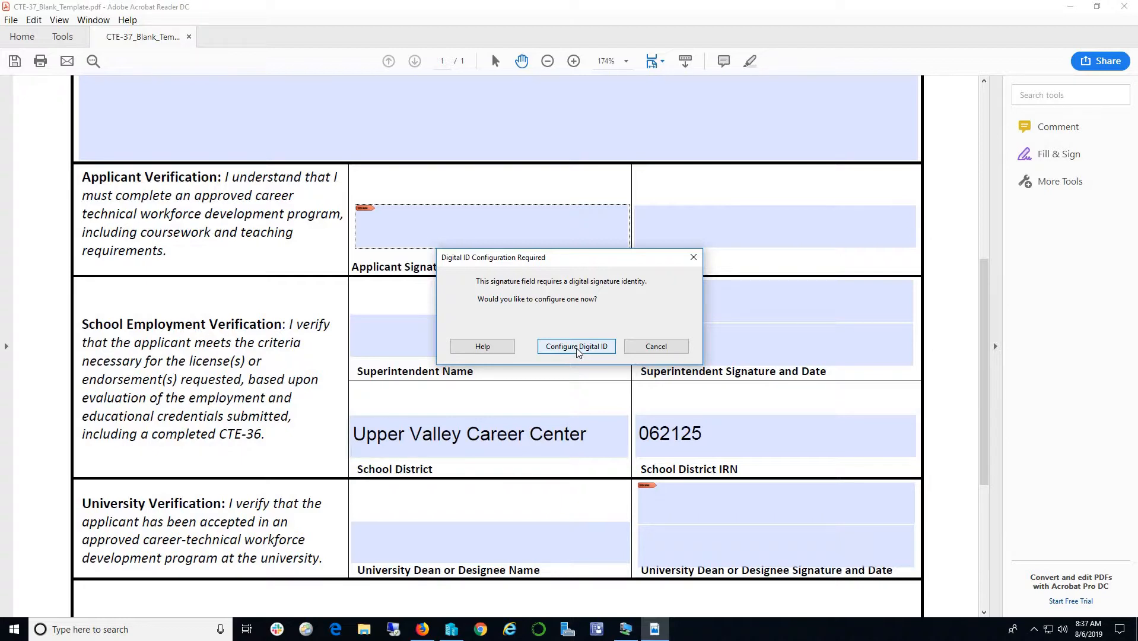
- Configure a new self-signed Digital ID stored via Save to File
{"action": "left_click", "coordinate": [576, 347]}
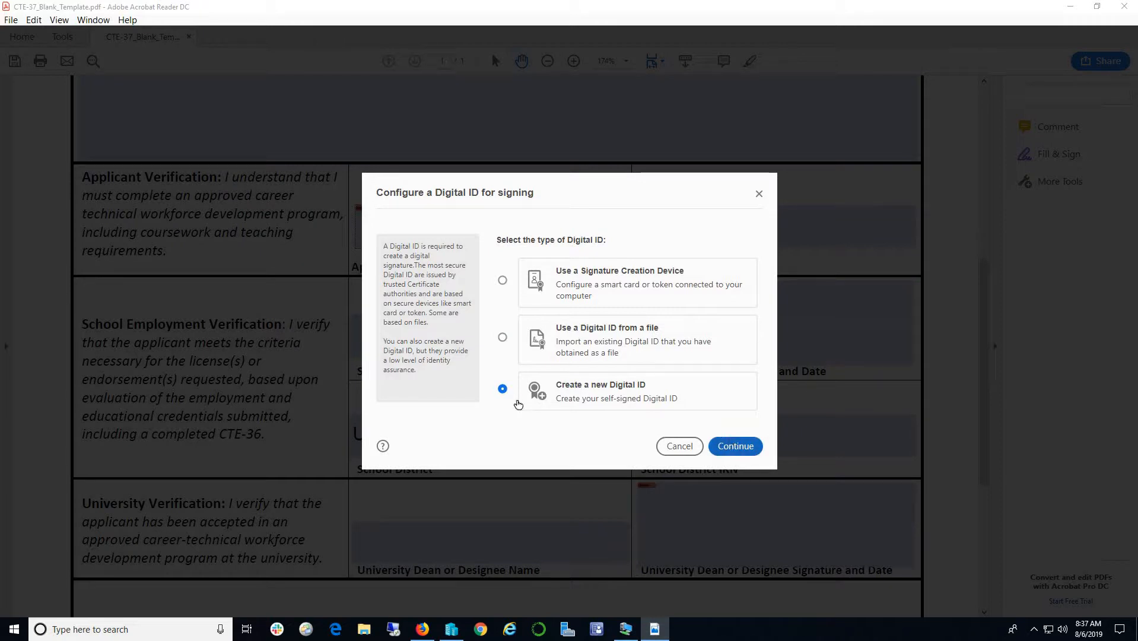
{"action": "left_click", "coordinate": [503, 389]}
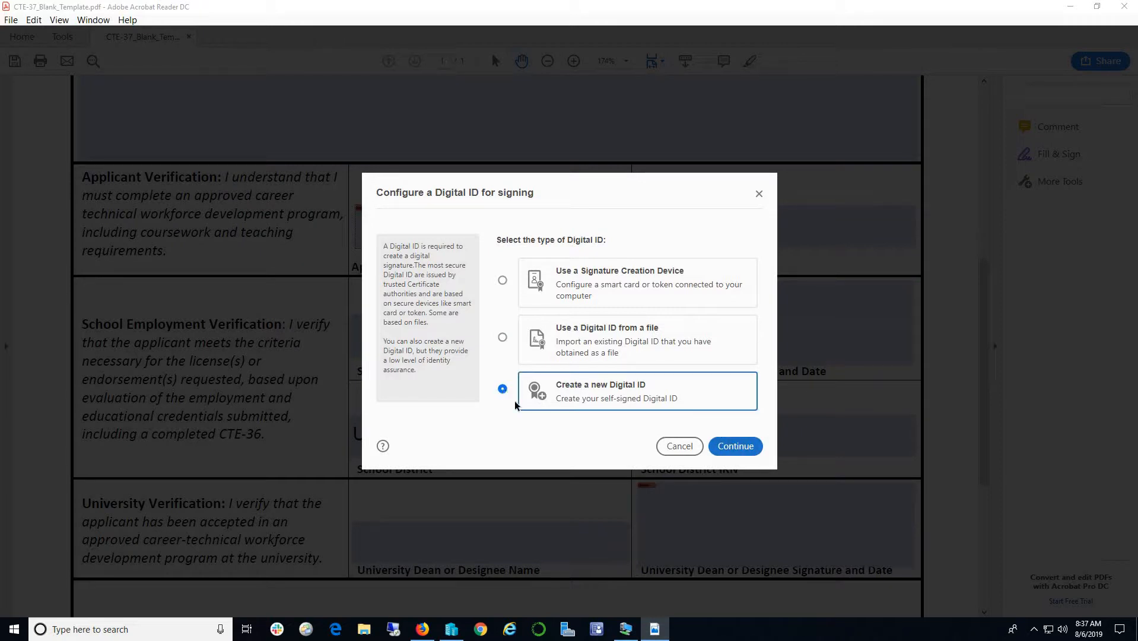
{"action": "left_click", "coordinate": [736, 446]}
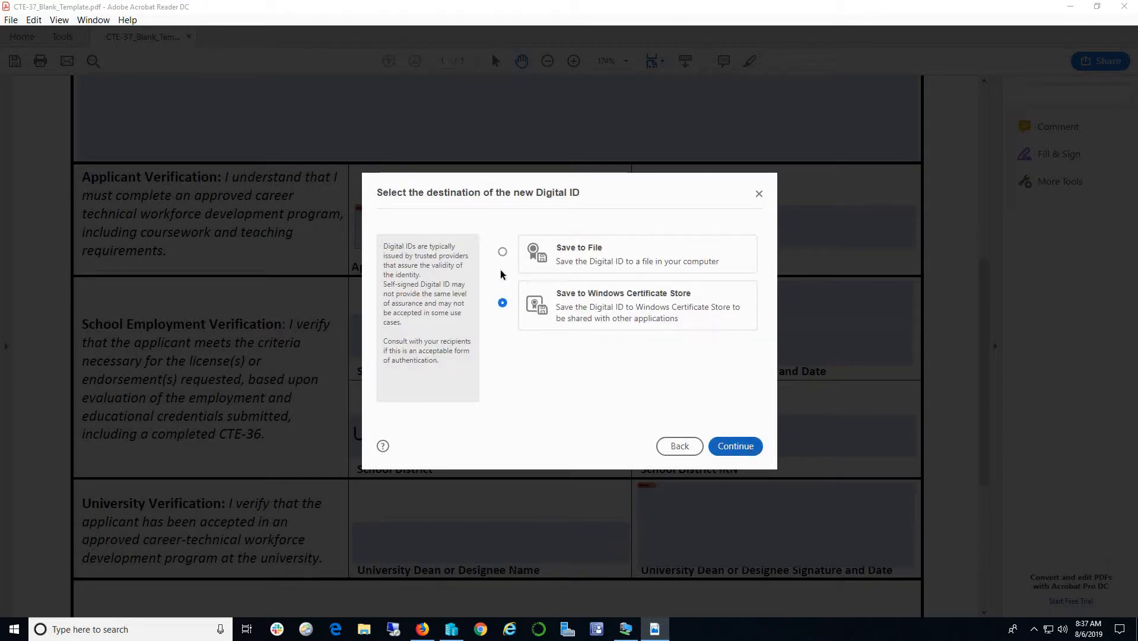
{"action": "left_click", "coordinate": [502, 252]}
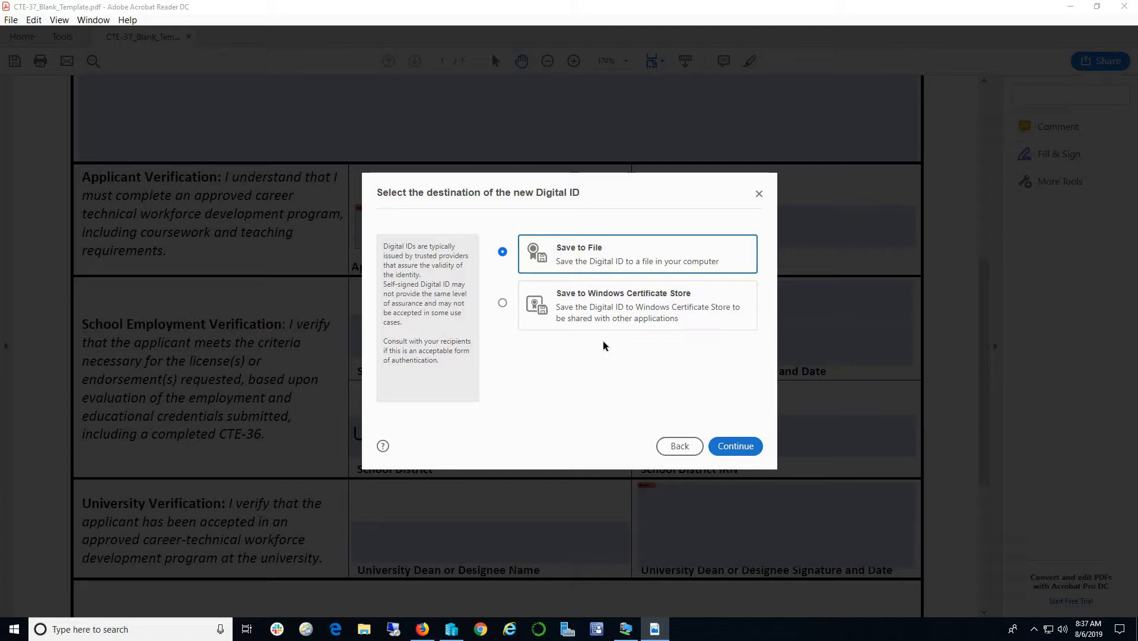
{"action": "left_click", "coordinate": [735, 448]}
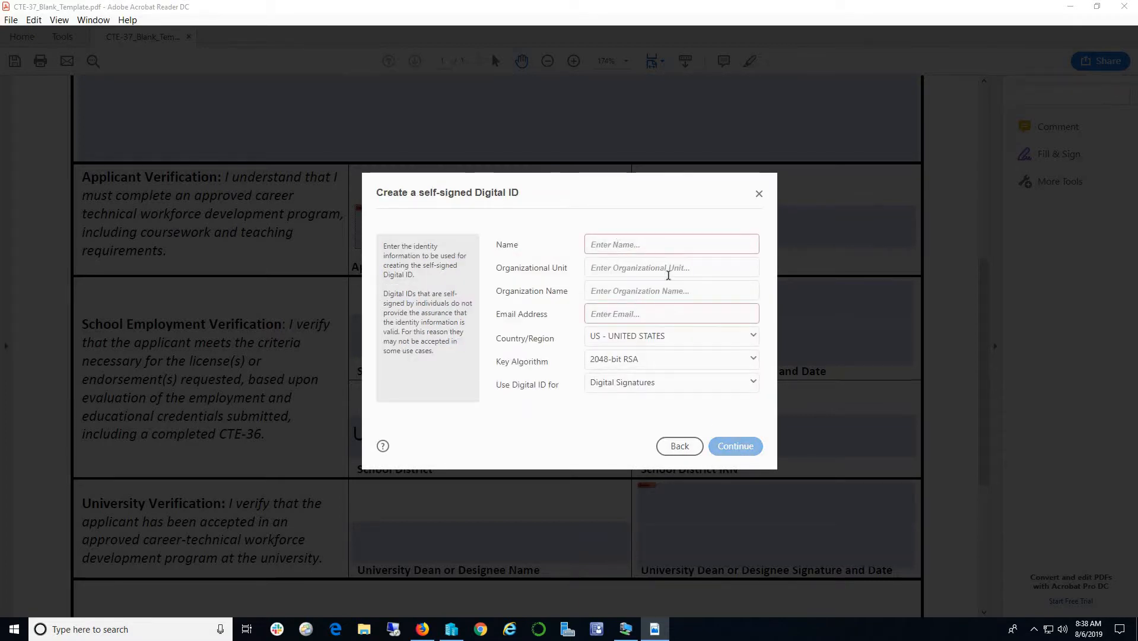
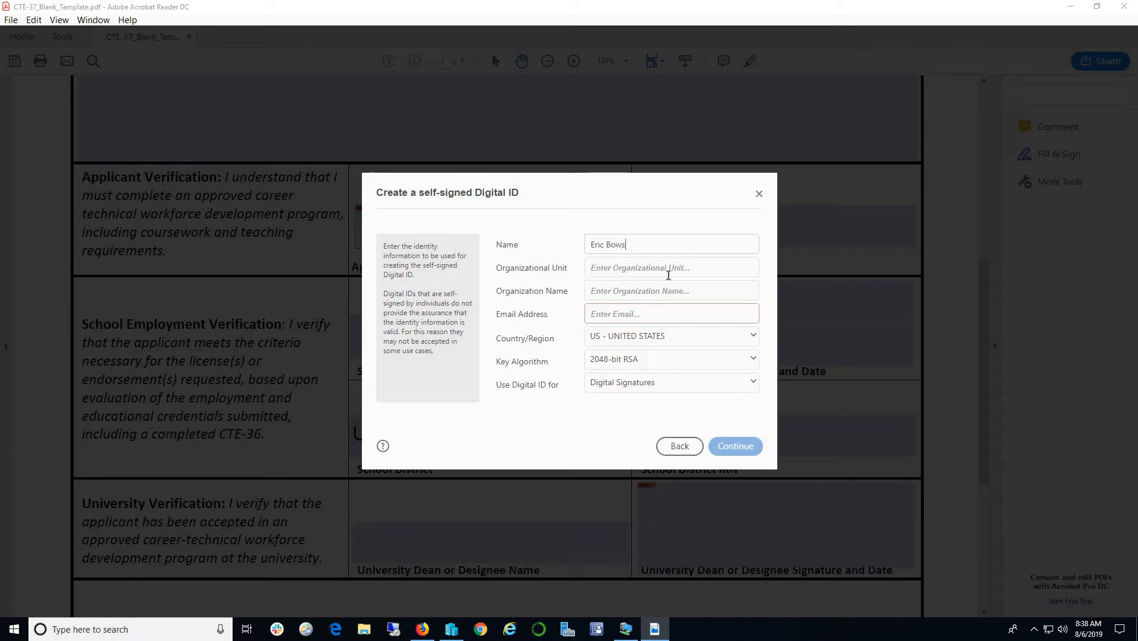
- Enter the applicant's full name and Upper Valley Career Center as the ID's organization
{"action": "left_click", "coordinate": [669, 268]}
{"action": "type", "text": "Upper Val"}
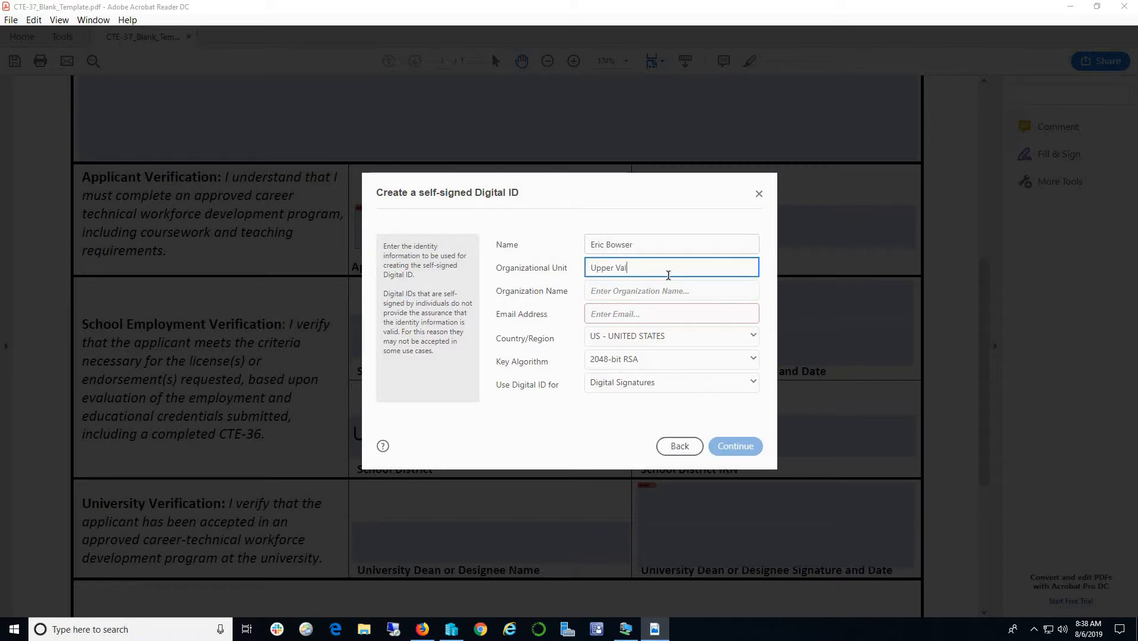
{"action": "type", "text": "ley Career Center"}
{"action": "triple_click", "coordinate": [714, 267]}
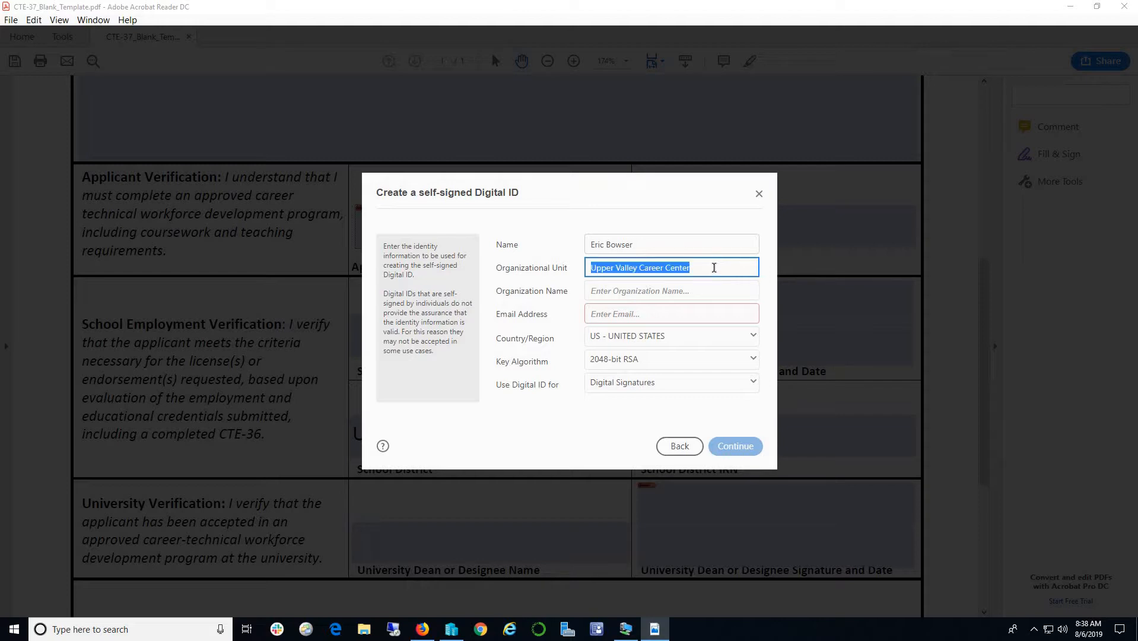
{"action": "key", "text": "Tab"}
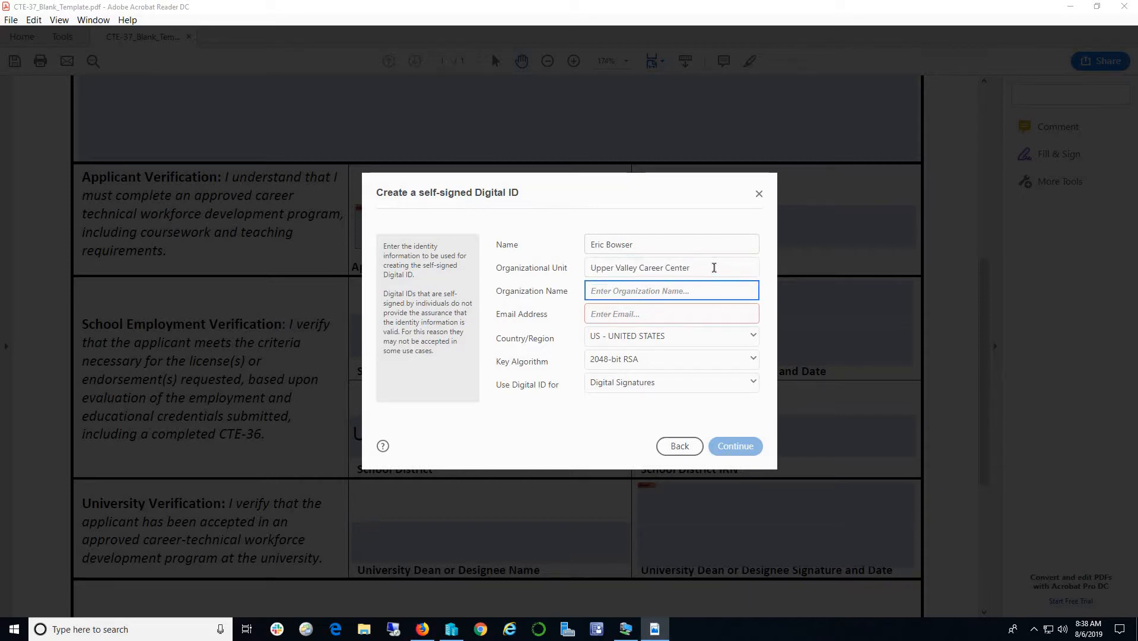
{"action": "type", "text": "Upper Valley Career Center"}
- Set the organizational unit to Technology, add the applicant's e-mail address, and continue
{"action": "key", "text": "shift+Tab"}
{"action": "type", "text": "T"}
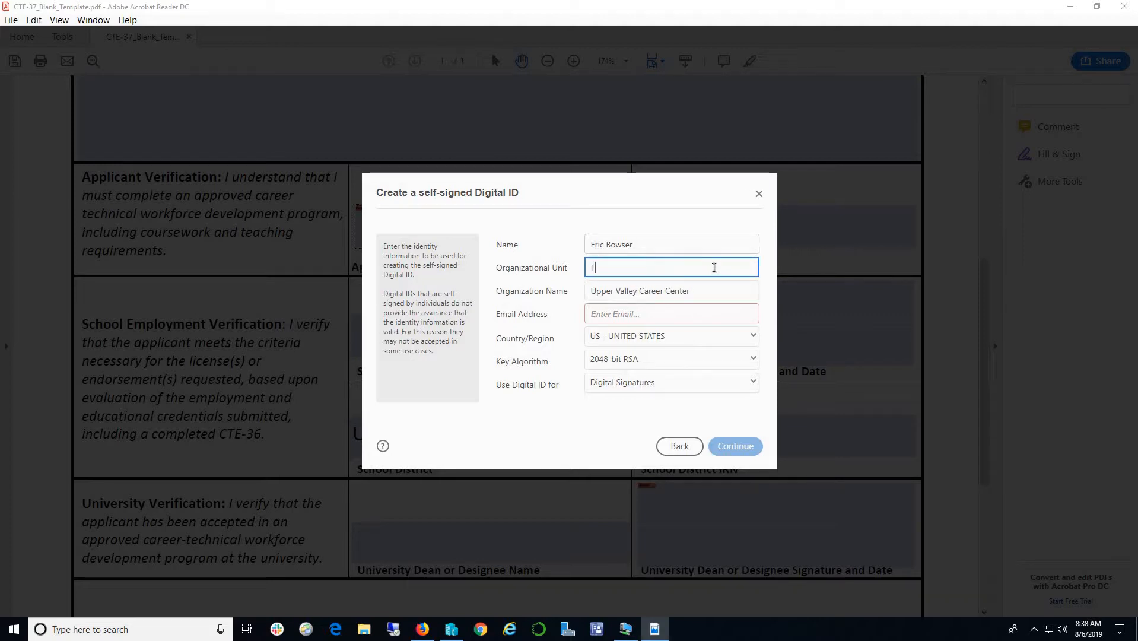
{"action": "type", "text": "echnology"}
{"action": "left_click", "coordinate": [712, 316]}
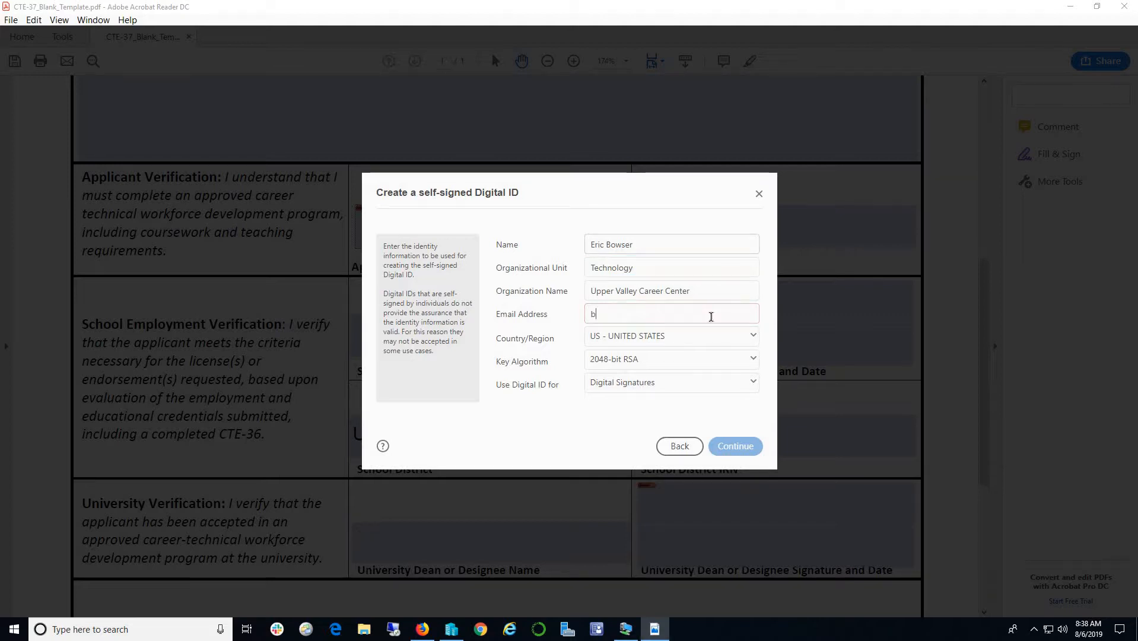
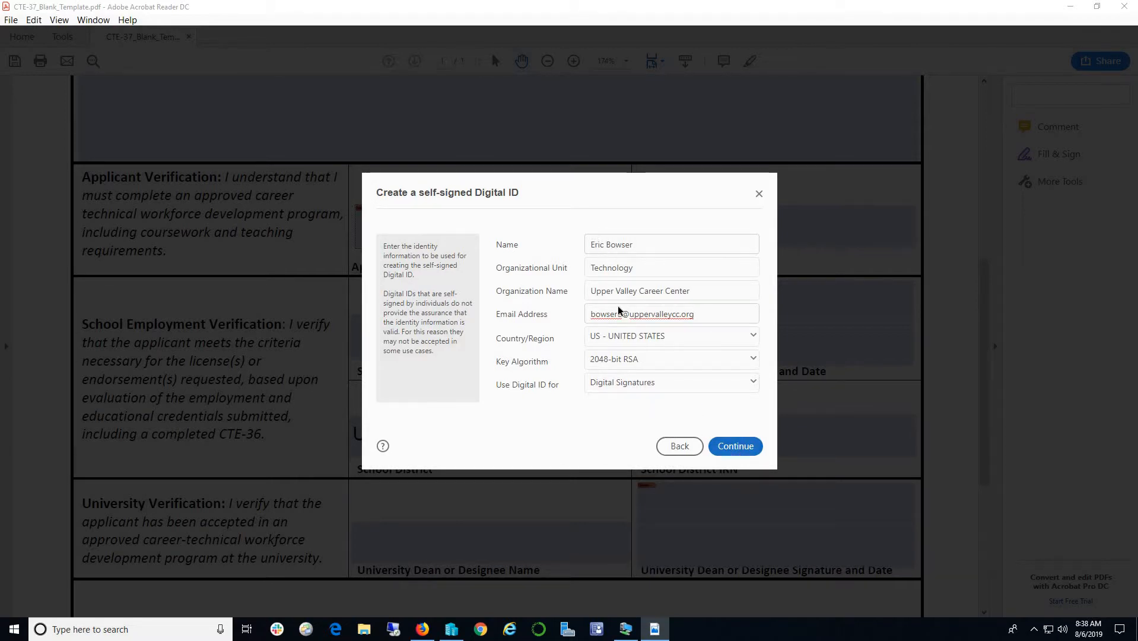
{"action": "left_click", "coordinate": [734, 450]}
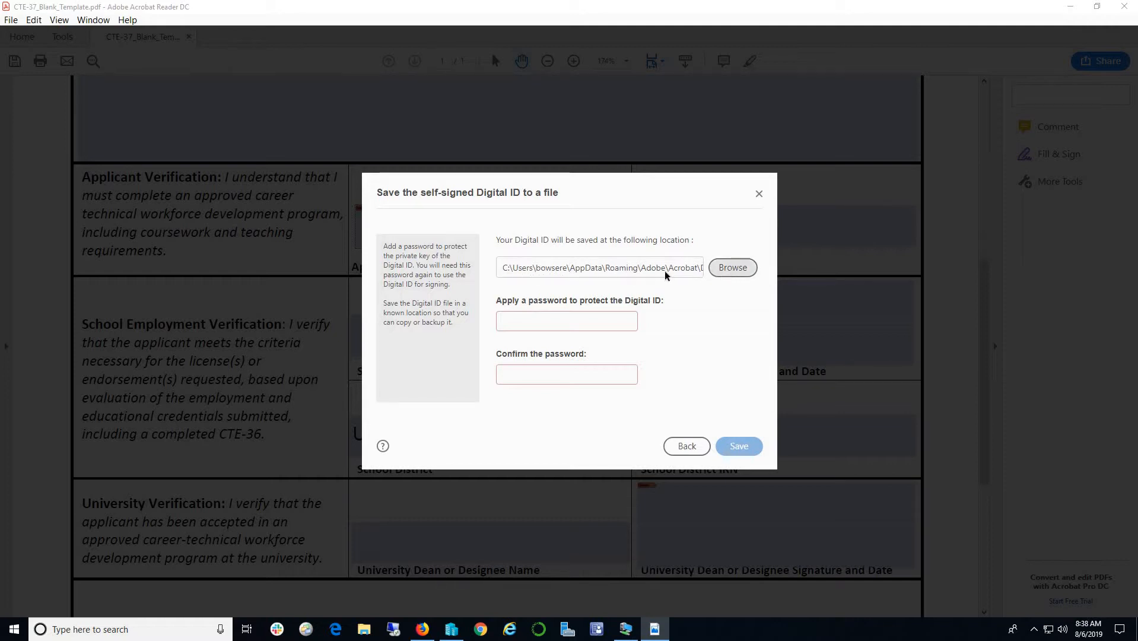
- Keep the digital ID file in the Security folder and enter a password and confirmation
{"action": "left_click", "coordinate": [726, 270]}
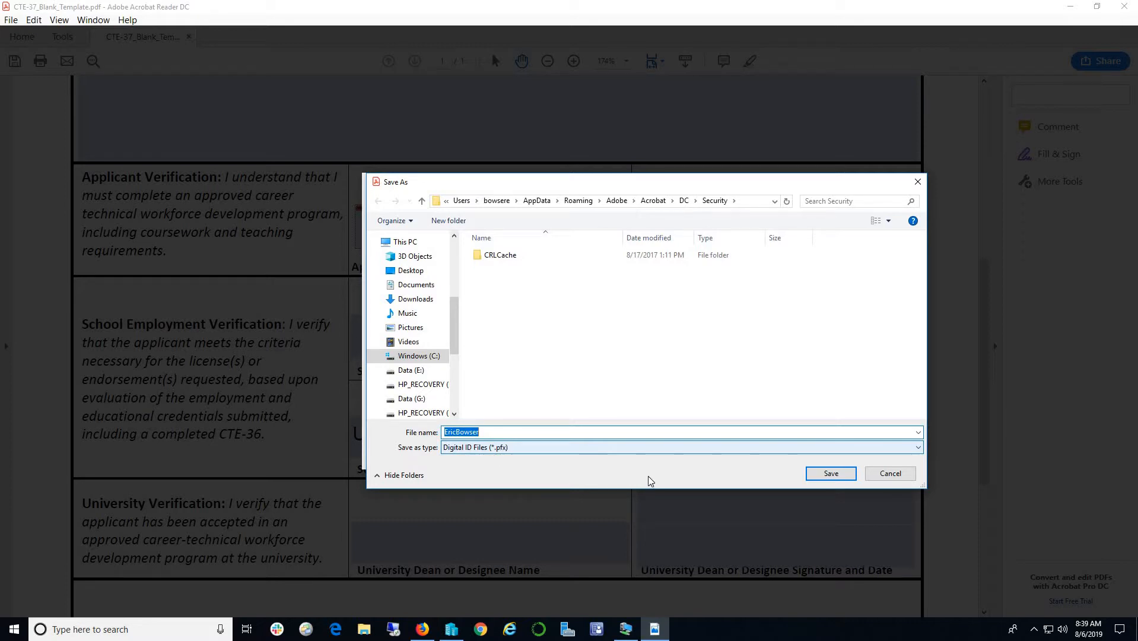
{"action": "left_click", "coordinate": [831, 474]}
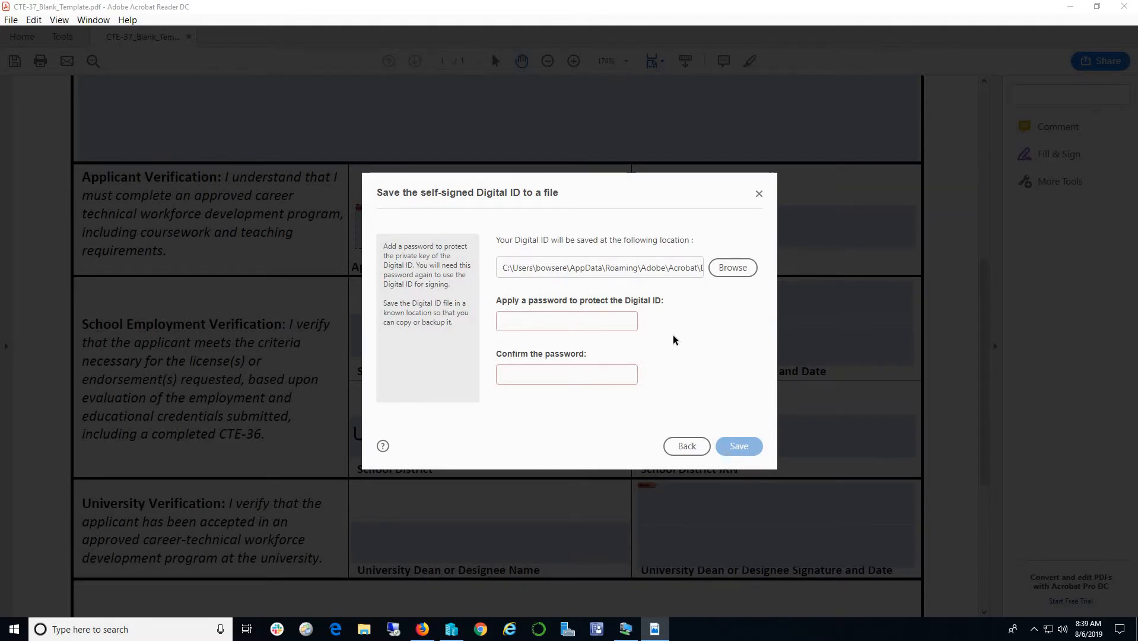
{"action": "type", "text": "••••••••"}
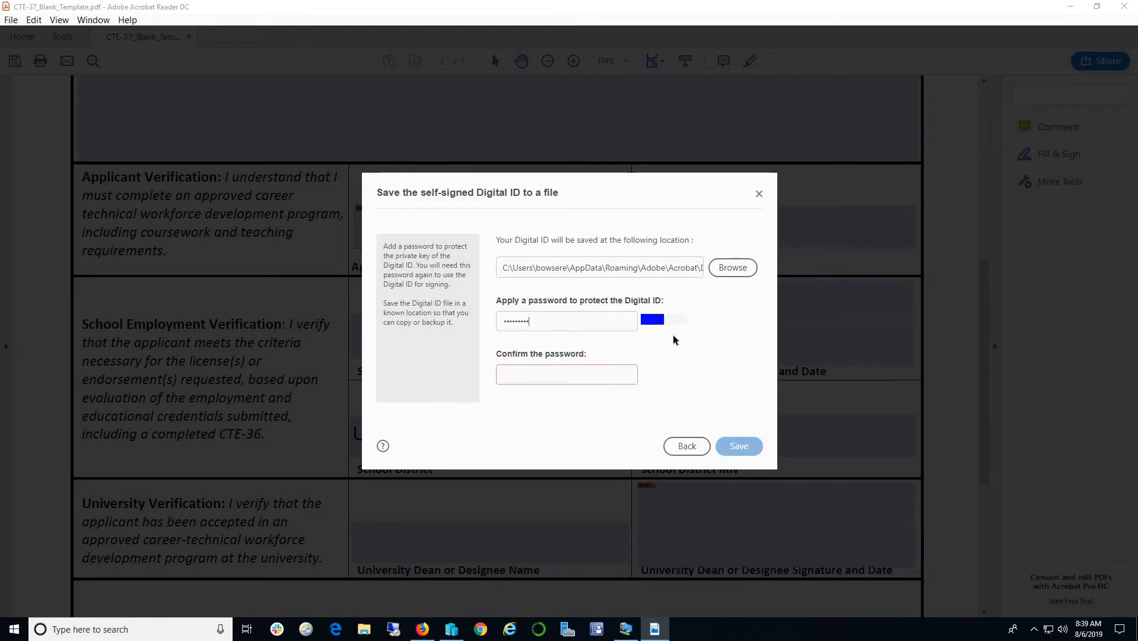
{"action": "key", "text": "Tab"}
{"action": "type", "text": "••••••••"}
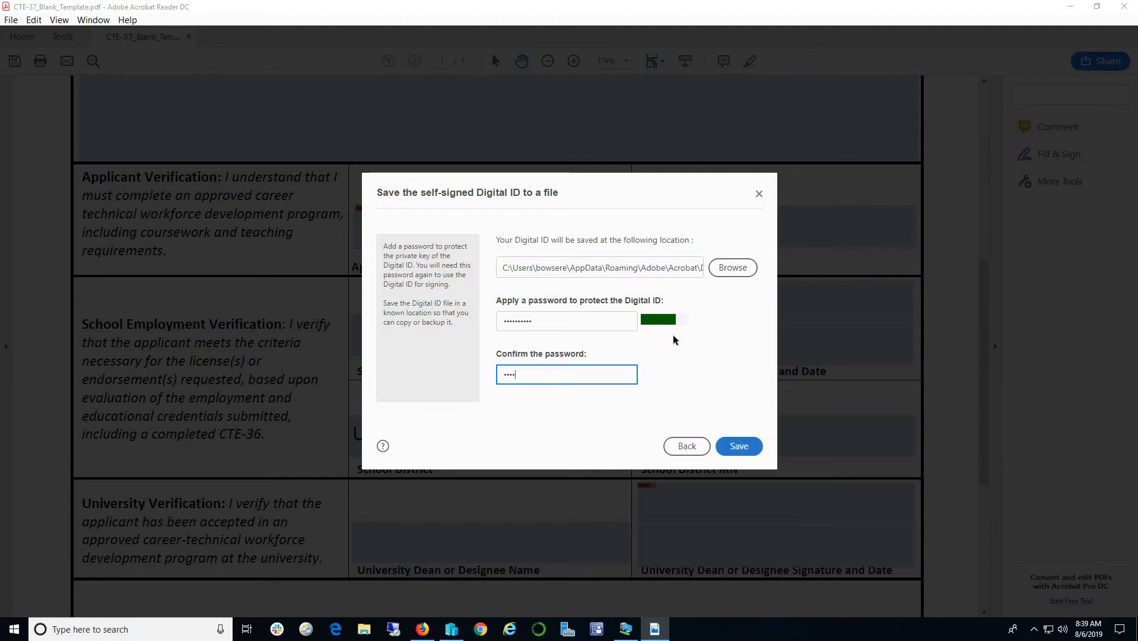
{"action": "type", "text": "••"}
- Re-enter the ID password and its confirmation so both entries match
{"action": "key", "text": "shift+Tab"}
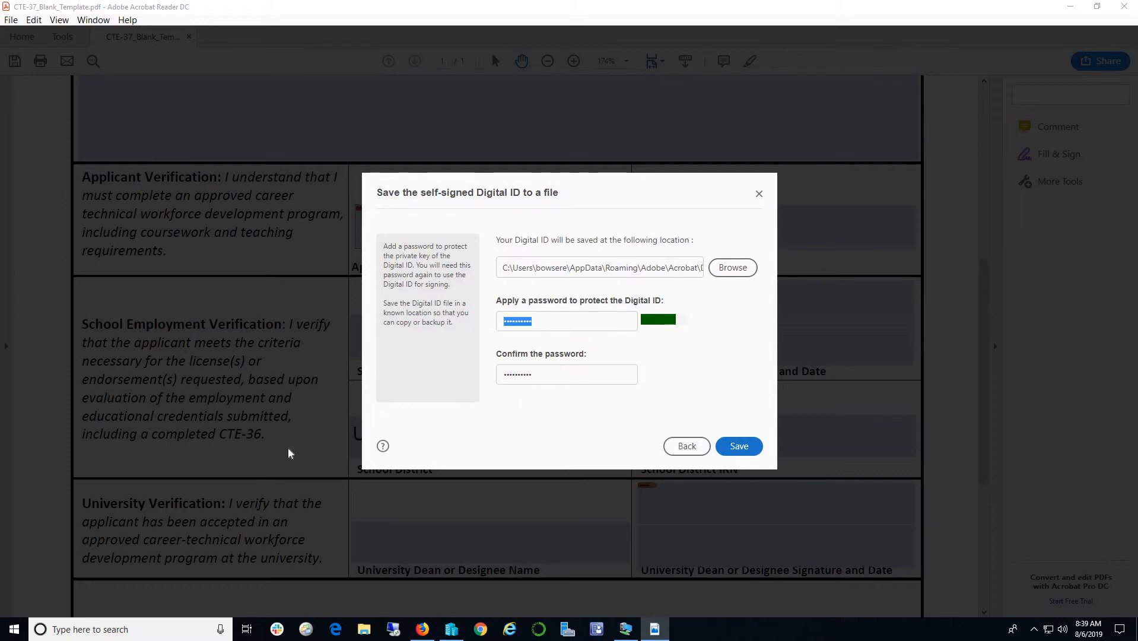
{"action": "type", "text": "********"}
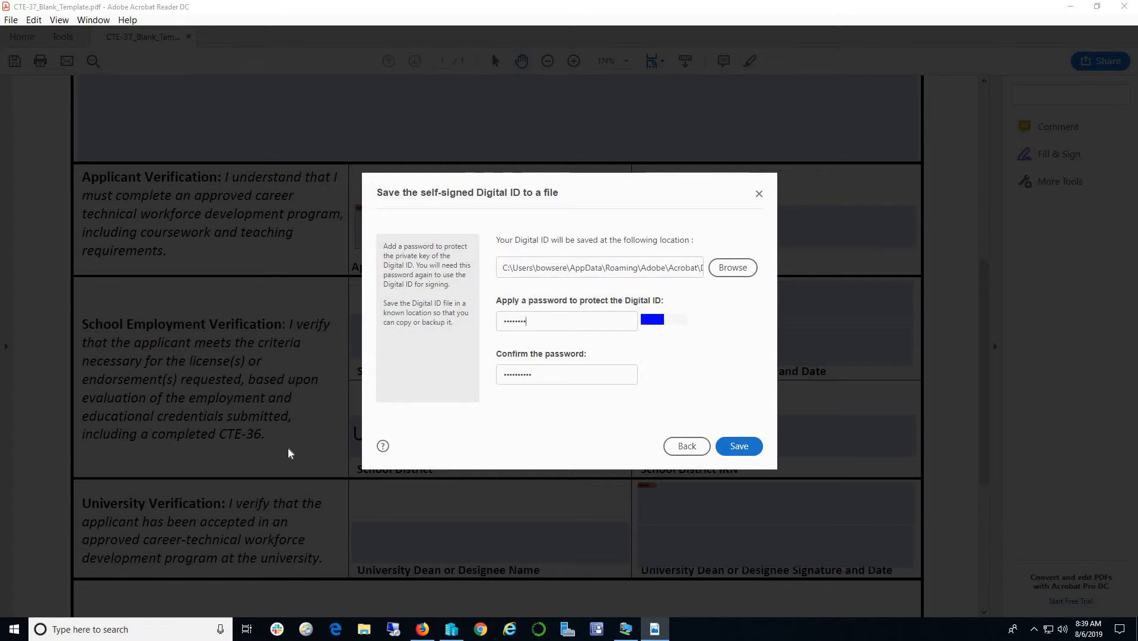
{"action": "key", "text": "Tab"}
{"action": "type", "text": "**"}
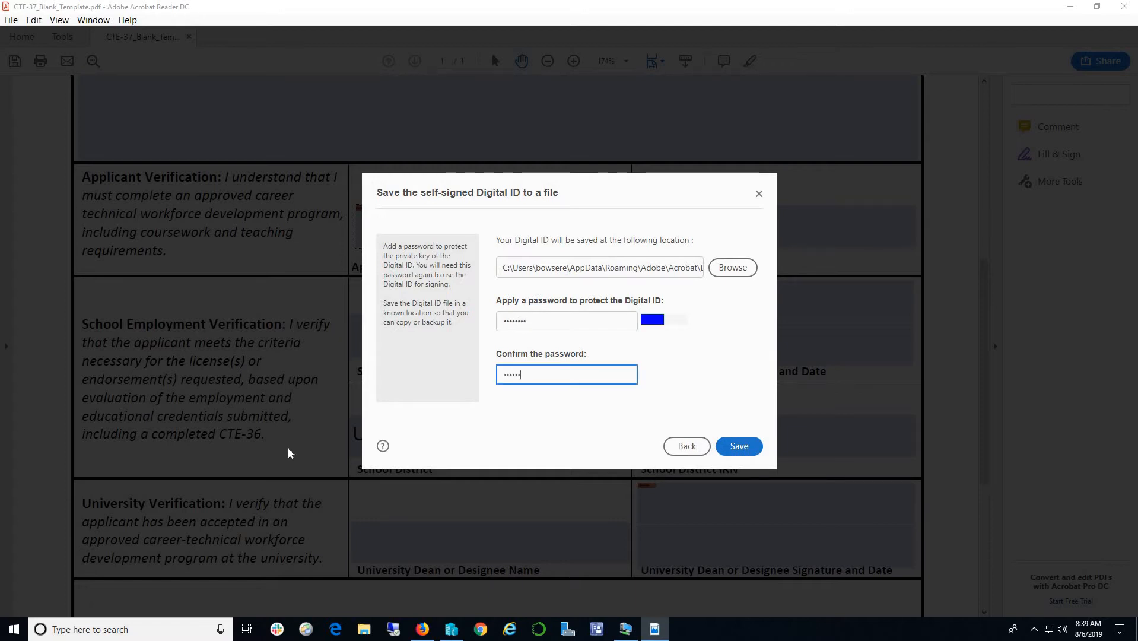
{"action": "type", "text": "******"}
- Save the new digital ID, select it, enter its password, and sign the Applicant Signature
{"action": "left_click", "coordinate": [735, 446]}
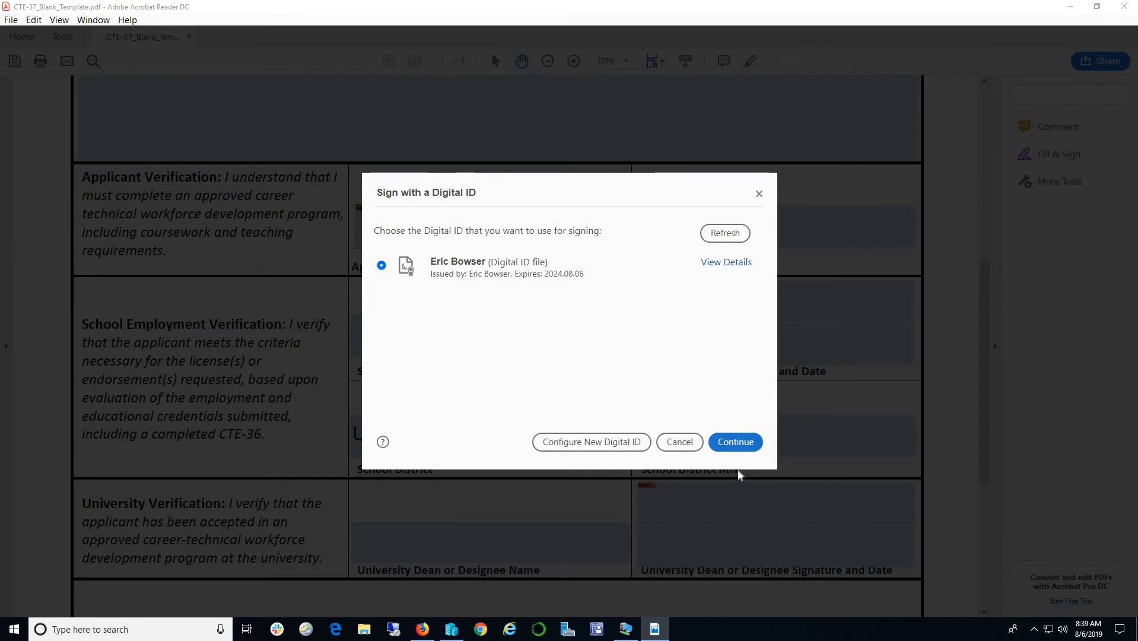
{"action": "left_click", "coordinate": [736, 442]}
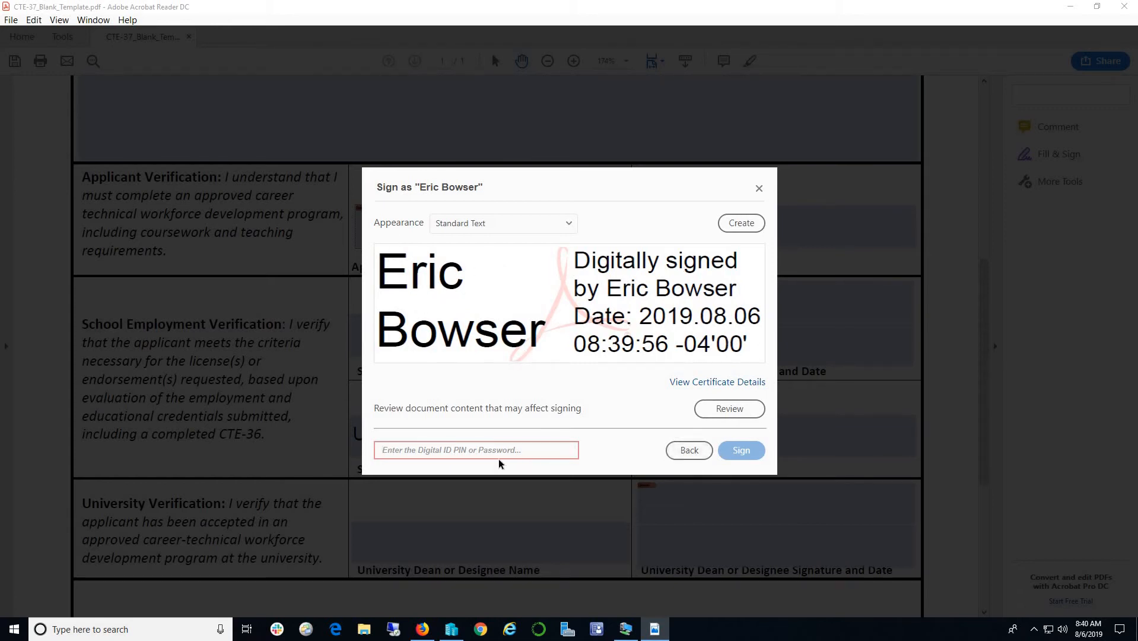
{"action": "left_click", "coordinate": [463, 449]}
{"action": "type", "text": "••••••••"}
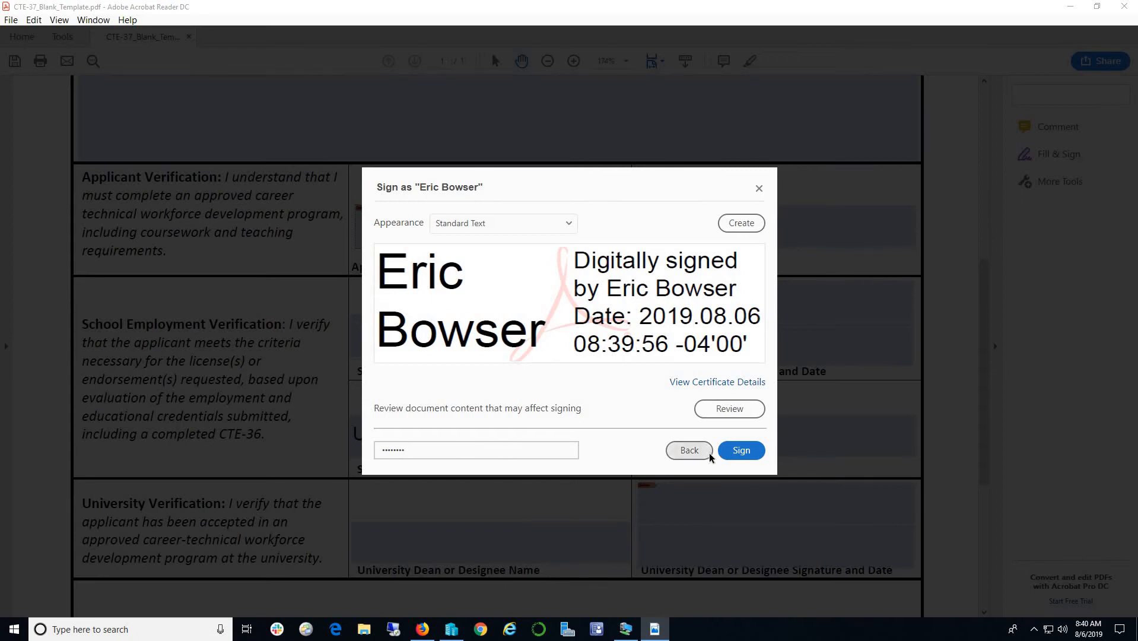
{"action": "left_click", "coordinate": [740, 453]}
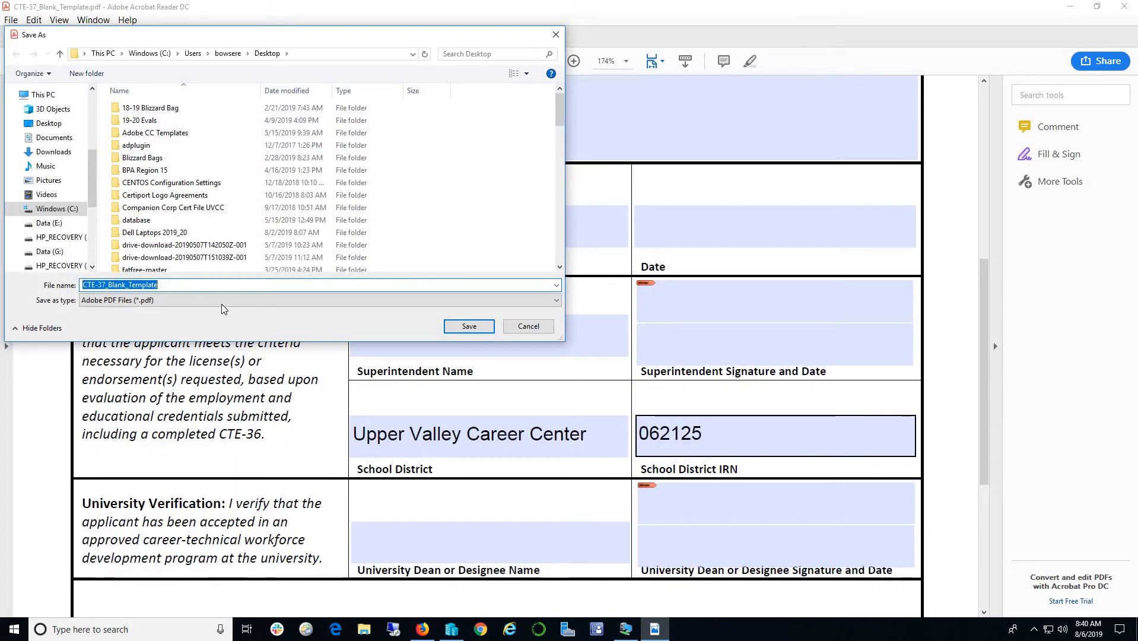
- Save the signed form as CTE-37_Blank_Template_Signed.pdf on the Desktop
{"action": "left_click", "coordinate": [169, 284]}
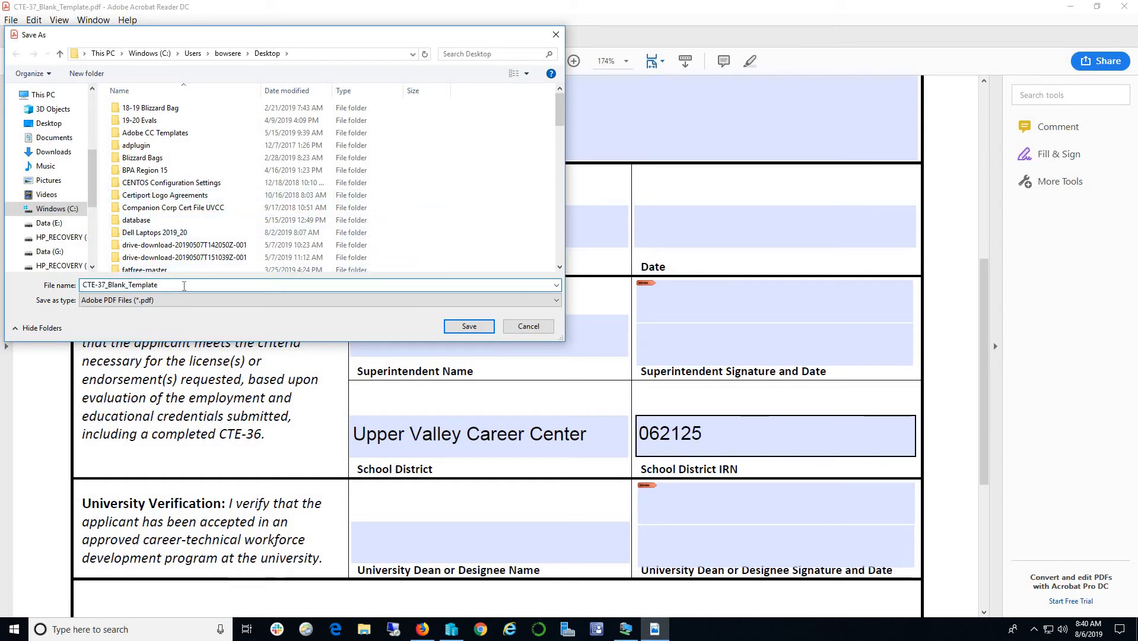
{"action": "type", "text": "_Signed"}
{"action": "left_click", "coordinate": [464, 327]}
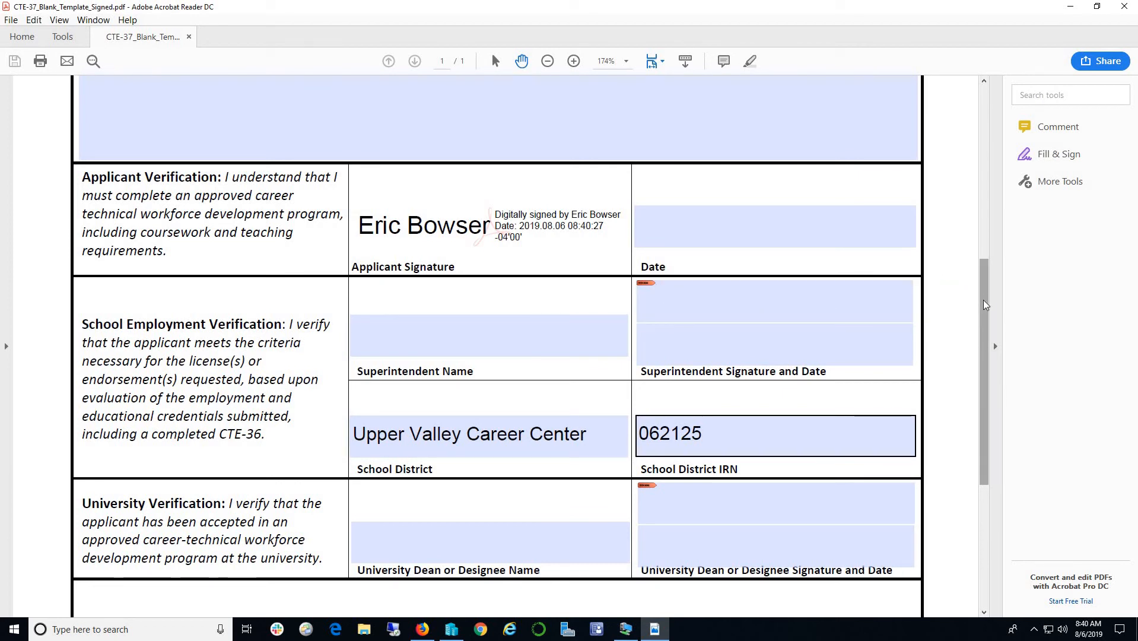
{"action": "left_click_drag", "start_coordinate": [984, 300], "coordinate": [988, 410]}
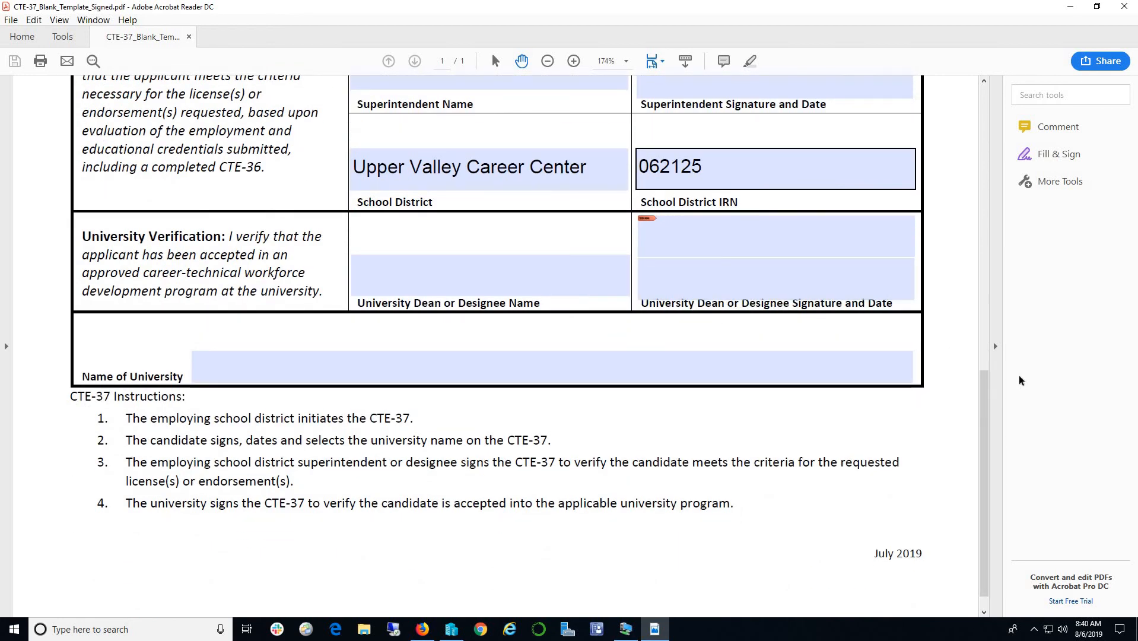
{"action": "left_click_drag", "start_coordinate": [985, 379], "coordinate": [968, 84]}
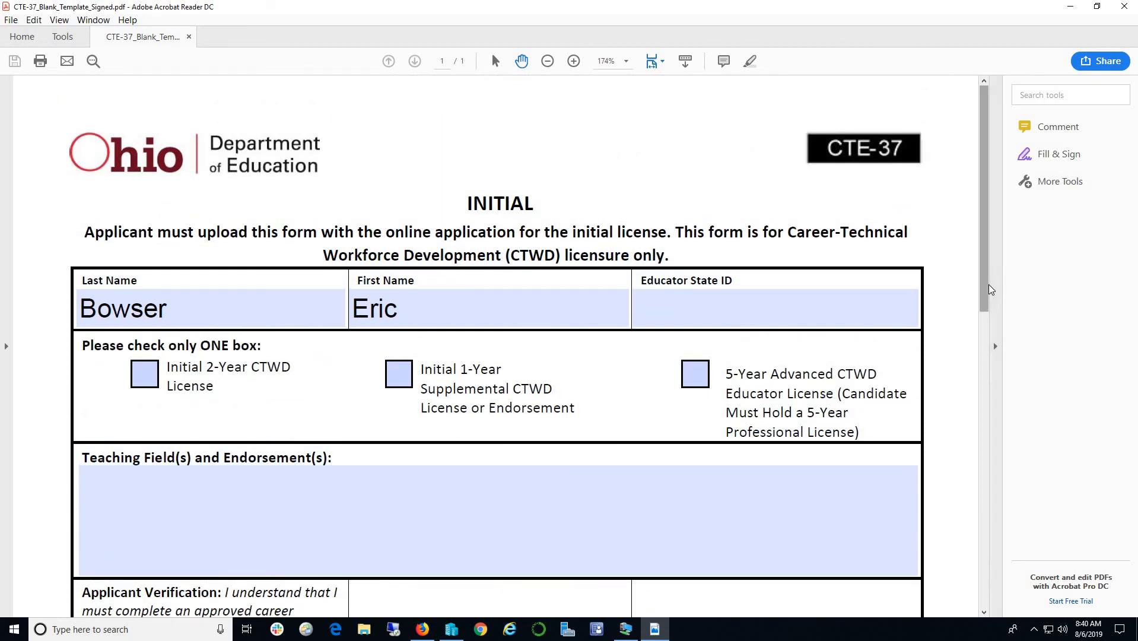